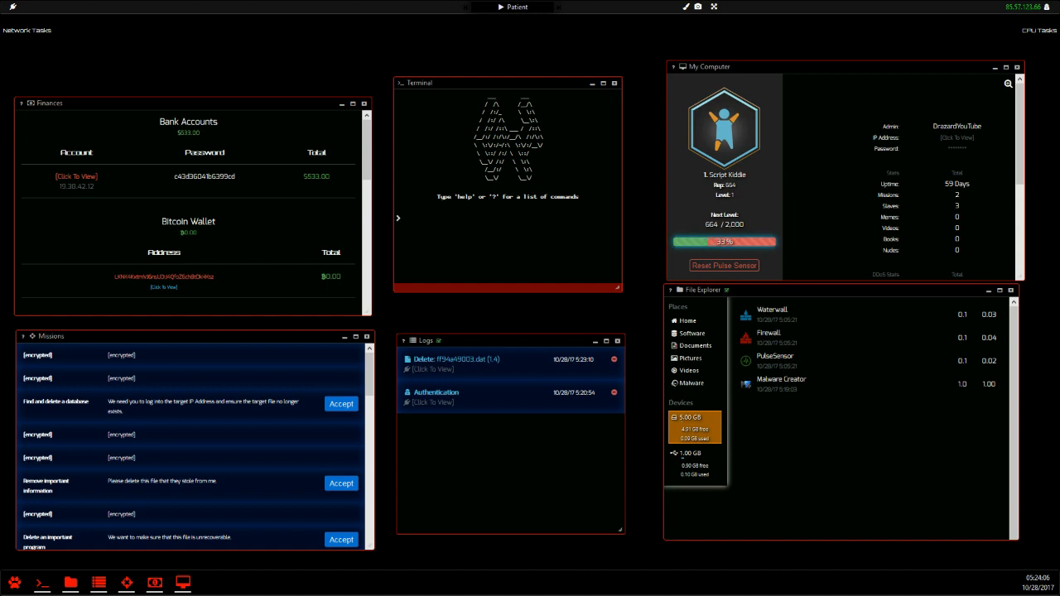
type("make mine")
type("DrazCoin")
Step: Run 'make miner DrazCoin' to create the DrazCoin.miner file locally
key("Return")
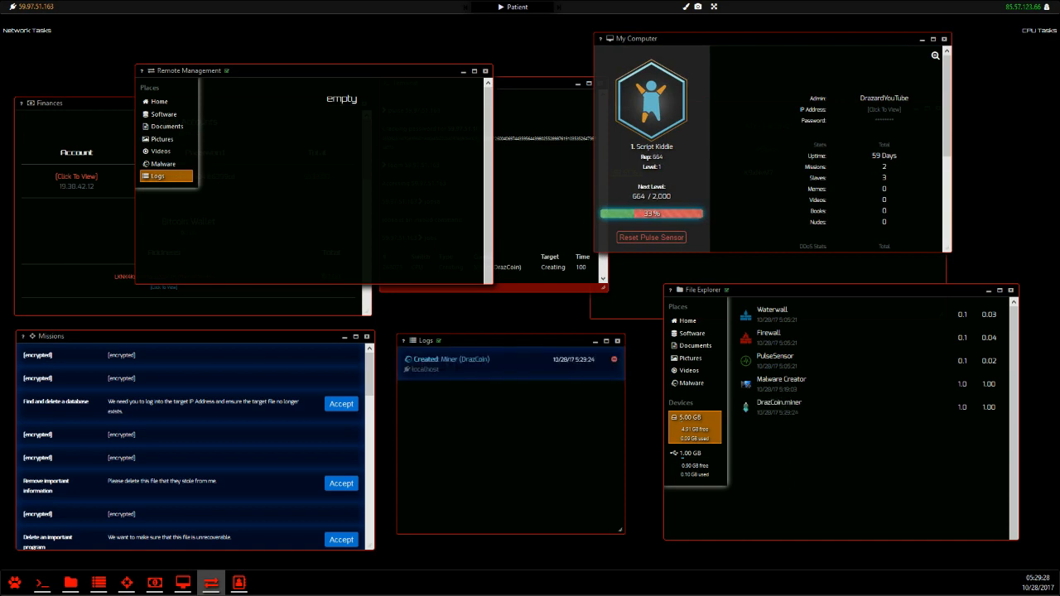
Step: Delete the 'Created: Miner' entry from the local logs
left_click_drag(758, 404, 801, 403)
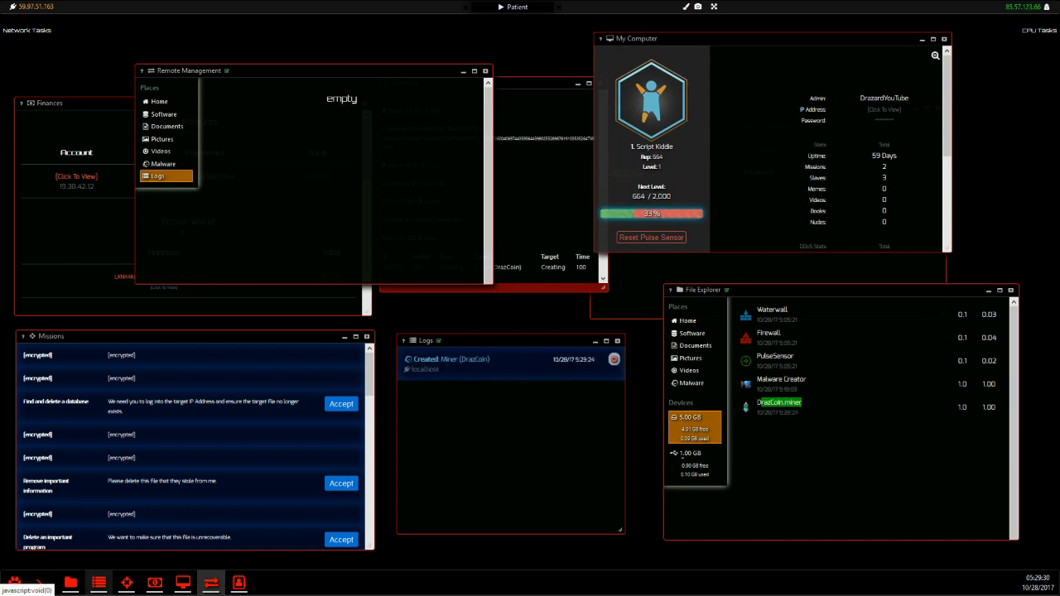
left_click(613, 358)
key("Return")
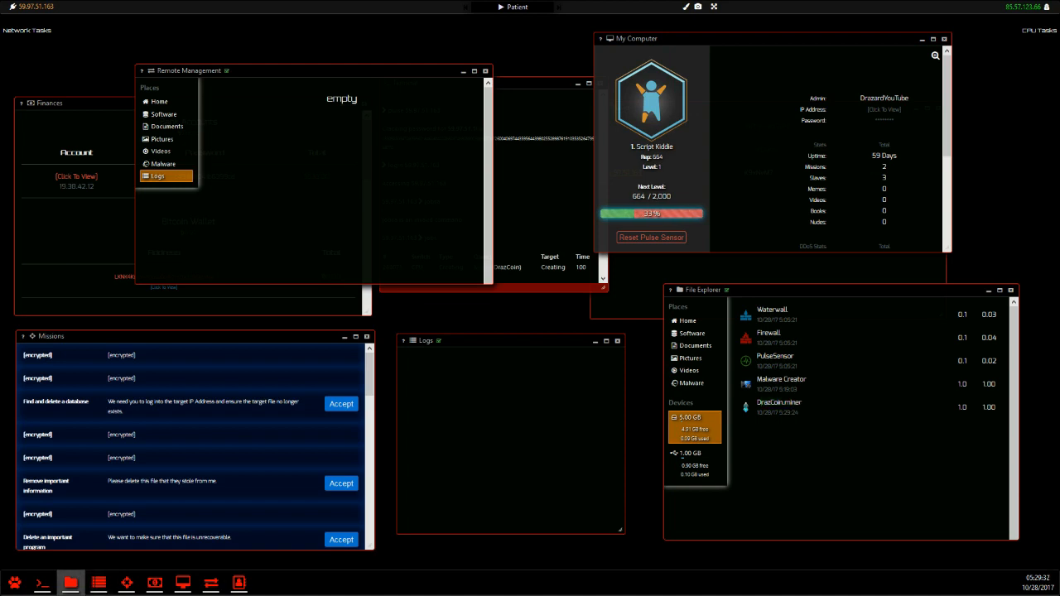
Step: Upload DrazCoin.miner to the slave with 'ul draz', checking jobs before and after
left_click(41, 583)
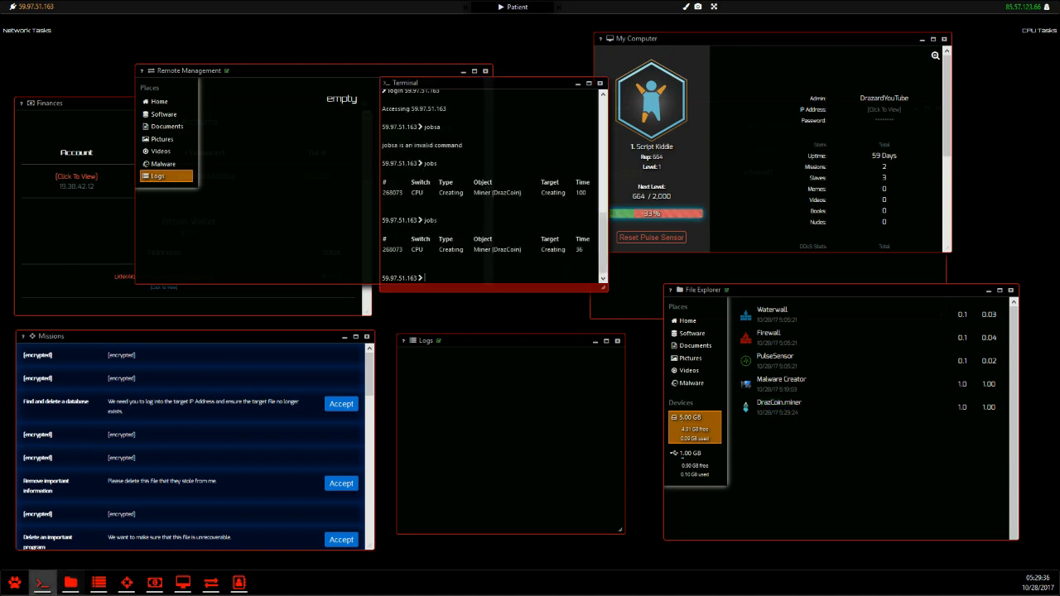
scroll(492, 190, "up", 2)
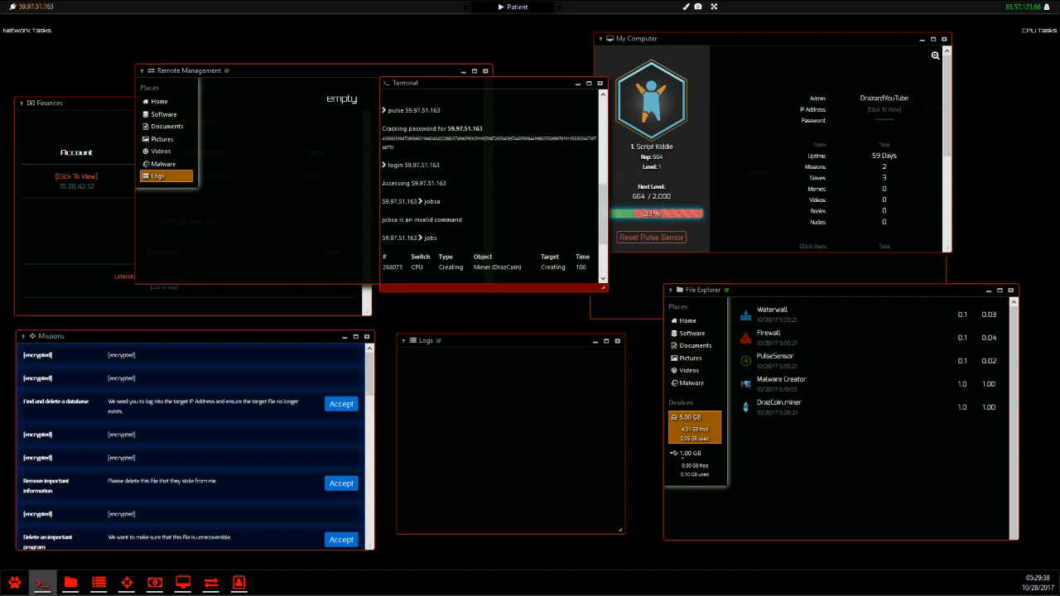
type("jobs")
key("Return")
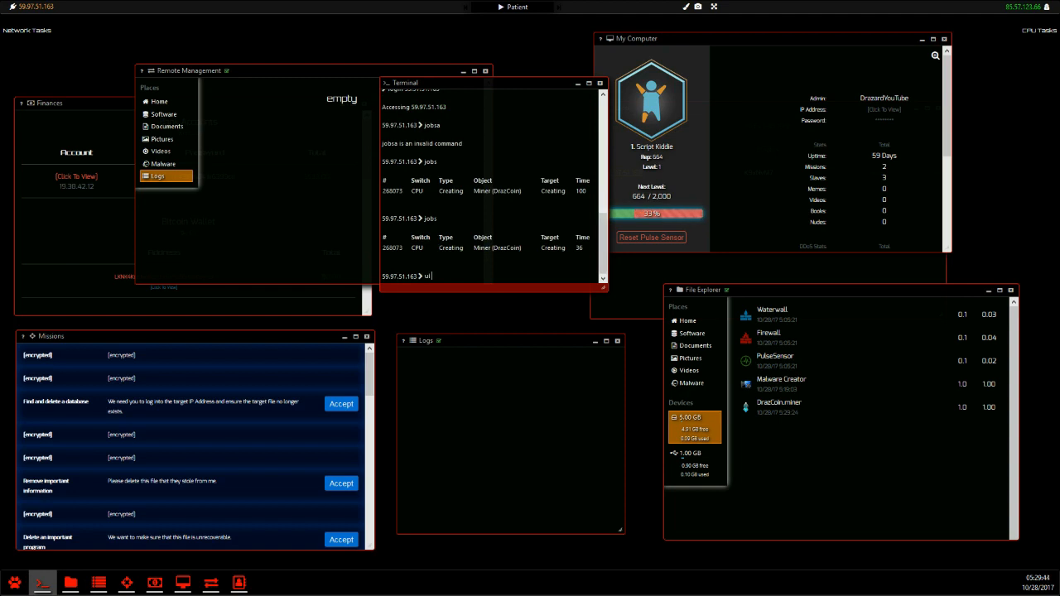
type(" draz")
key("Return")
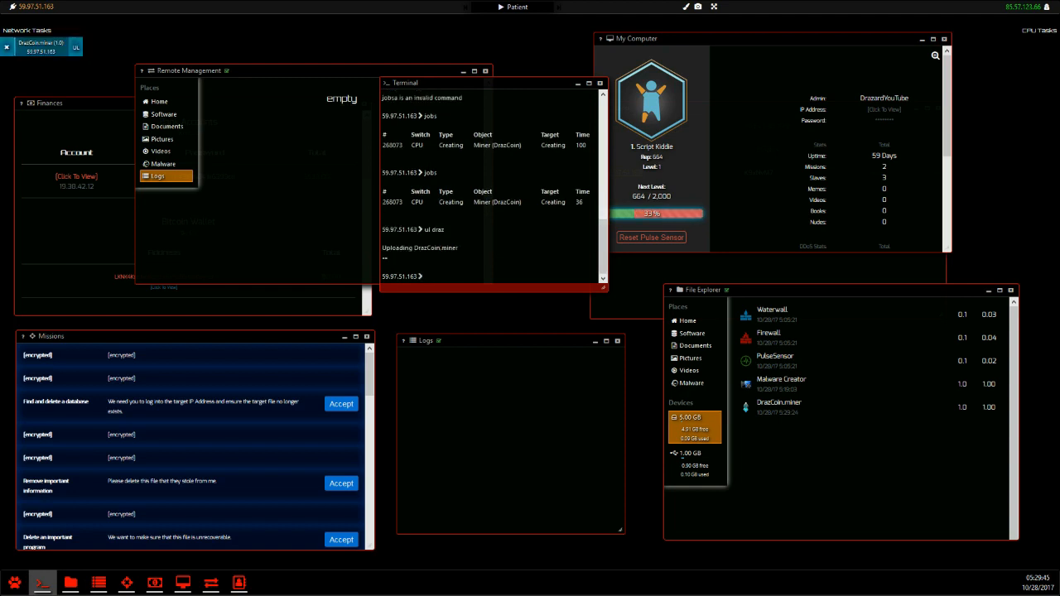
type("jobs")
key("Return")
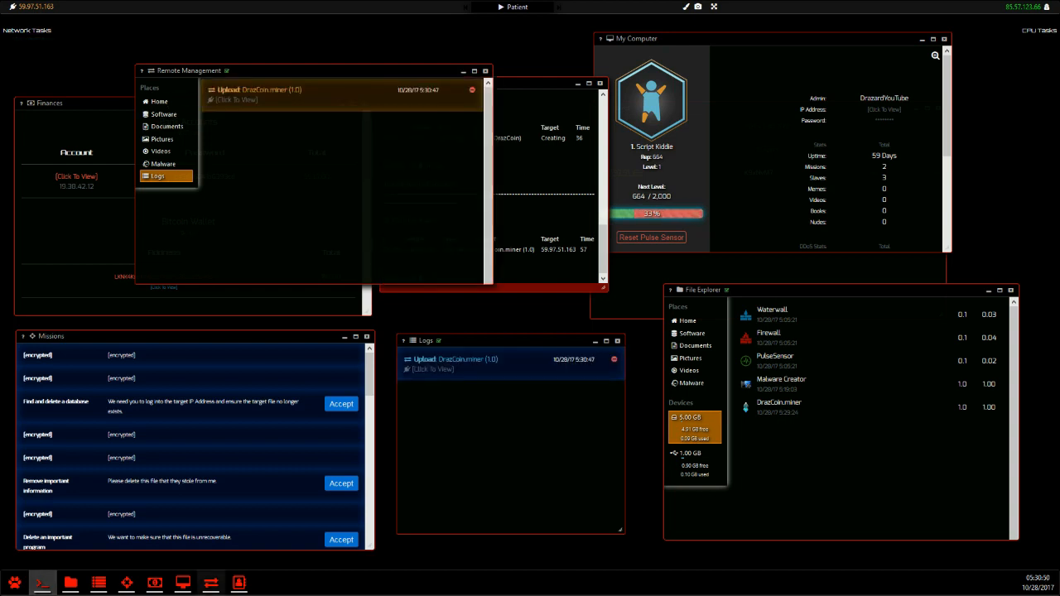
Step: Install DrazCoin.miner on the slave with 'install draz'
left_click(159, 101)
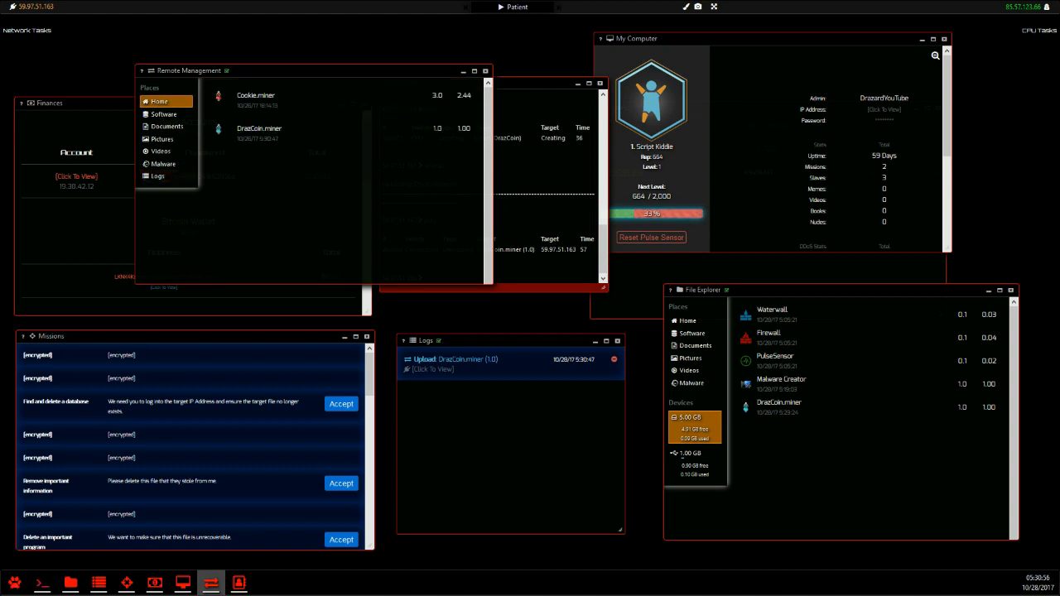
left_click(43, 583)
type("nstall")
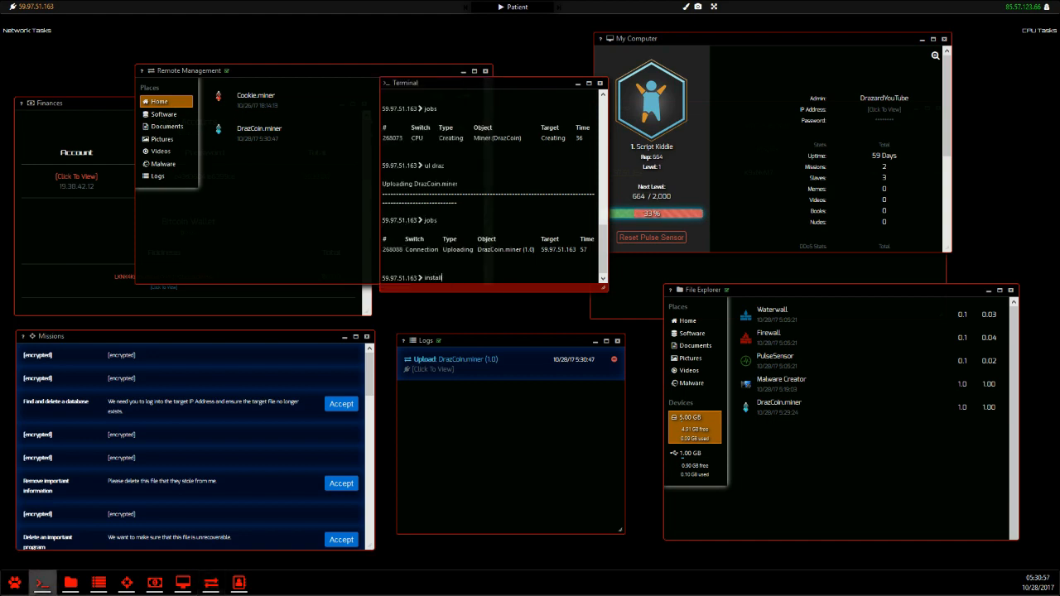
type(" draz")
key("Return")
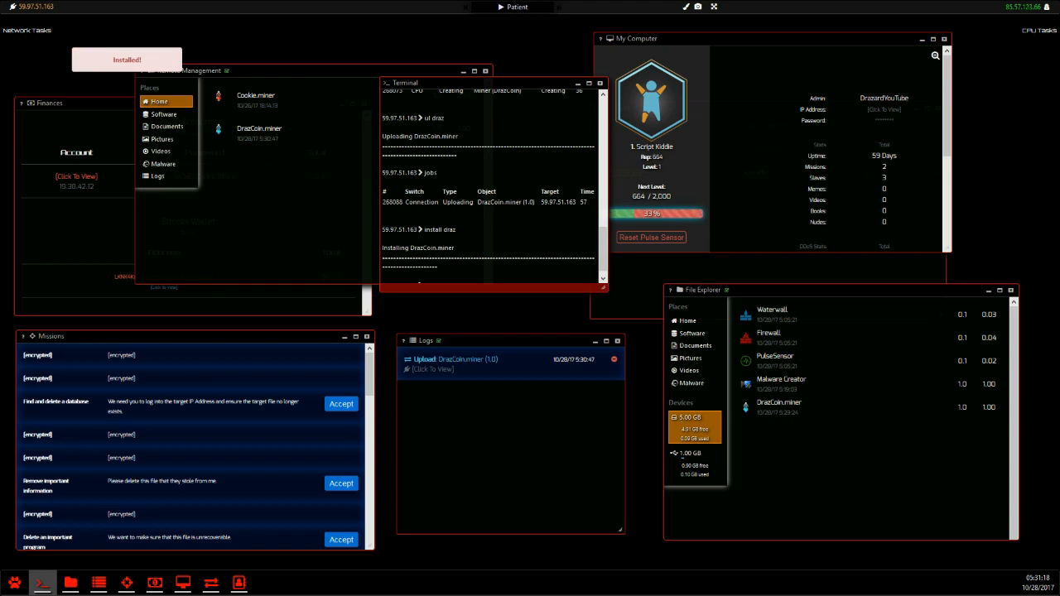
Step: Delete the Install entry from the slave's remote logs and return to the terminal
left_click(158, 175)
left_click(471, 89)
left_click(159, 101)
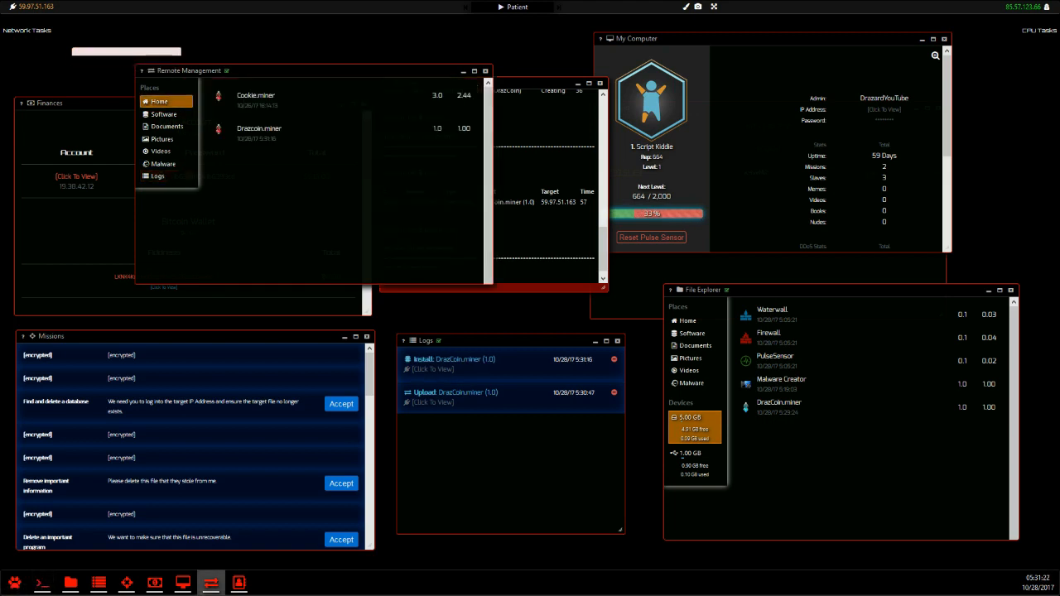
left_click(43, 583)
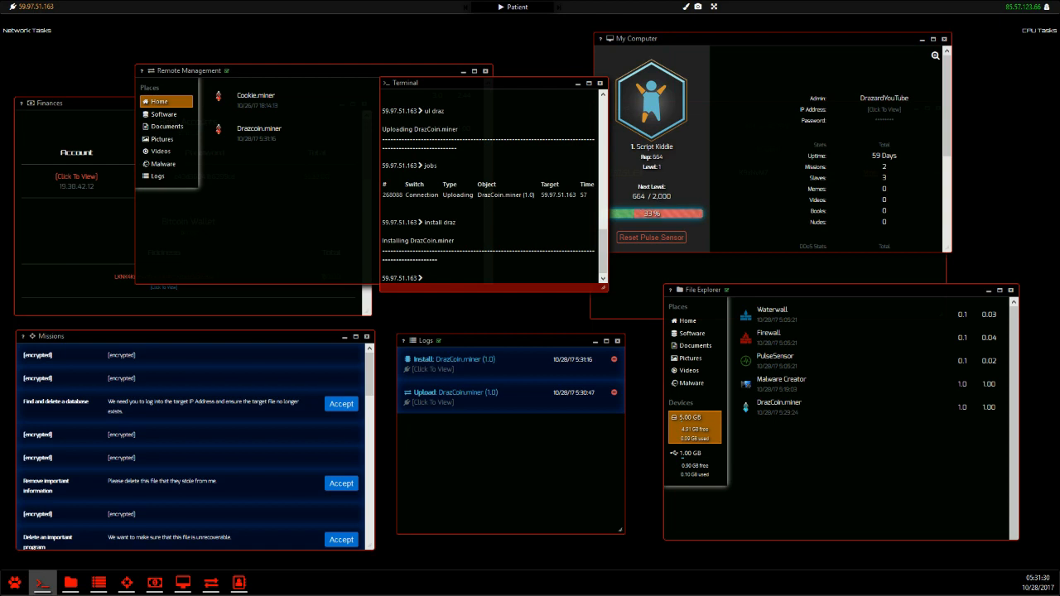
type("clear")
Step: Run 'scan' and get 'You have no mining virus active', then check the slave list
key("Return")
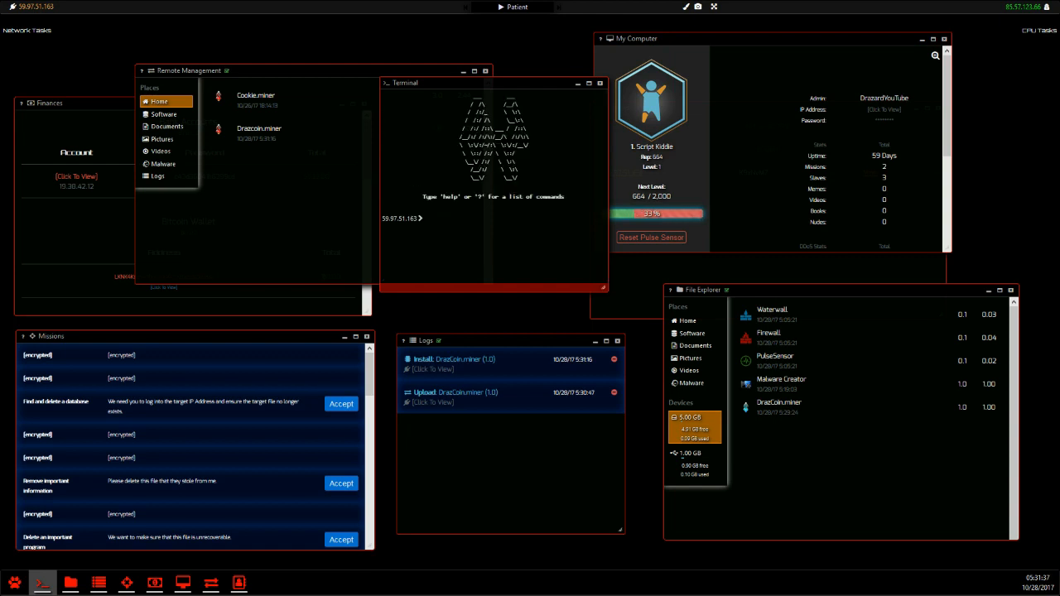
type("scna")
key("BackSpace")
key("BackSpace")
key("BackSpace")
type("can")
key("Return")
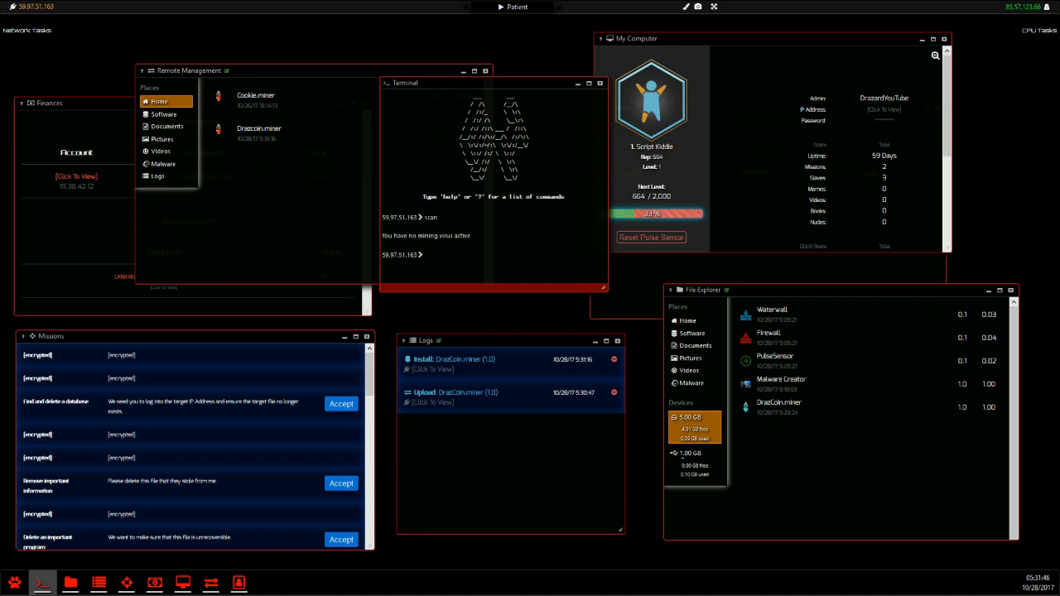
left_click(238, 583)
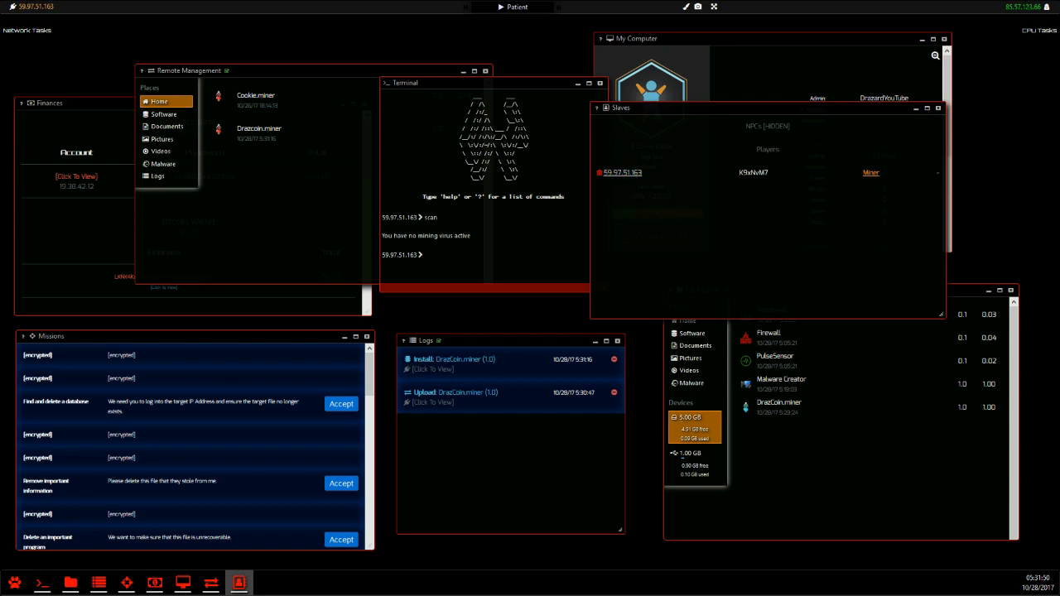
Step: Activate the Miner on slave 59.97.51.163 and view the $533 bank account in Finances
left_click(871, 172)
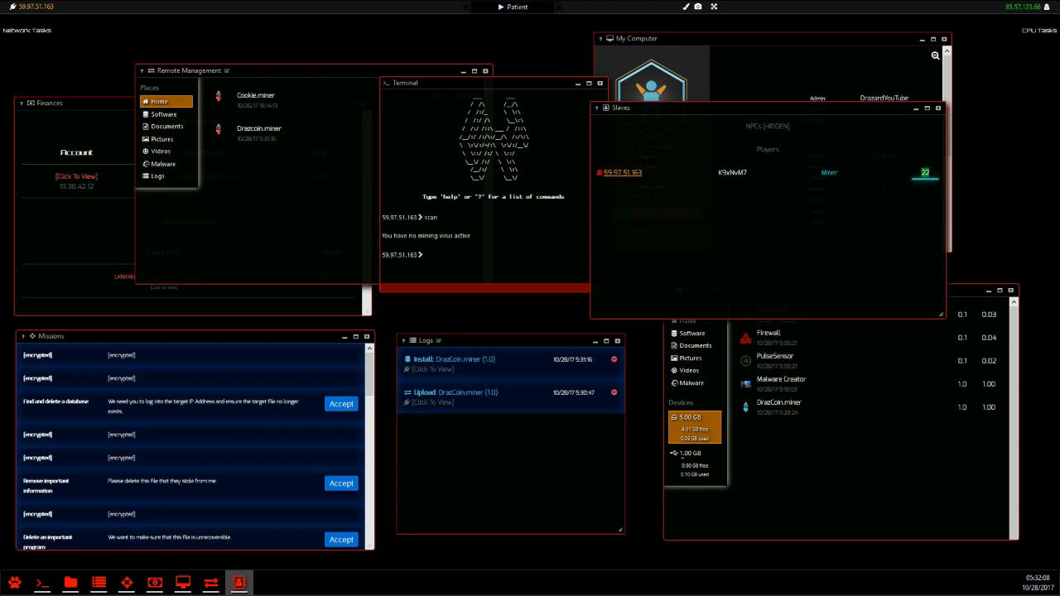
left_click(489, 232)
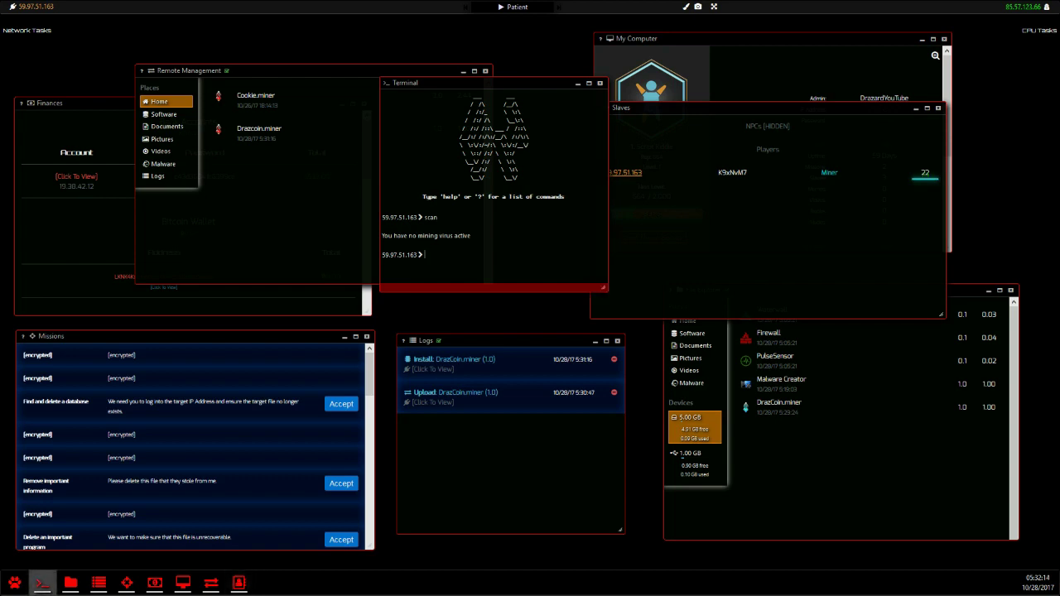
left_click(154, 583)
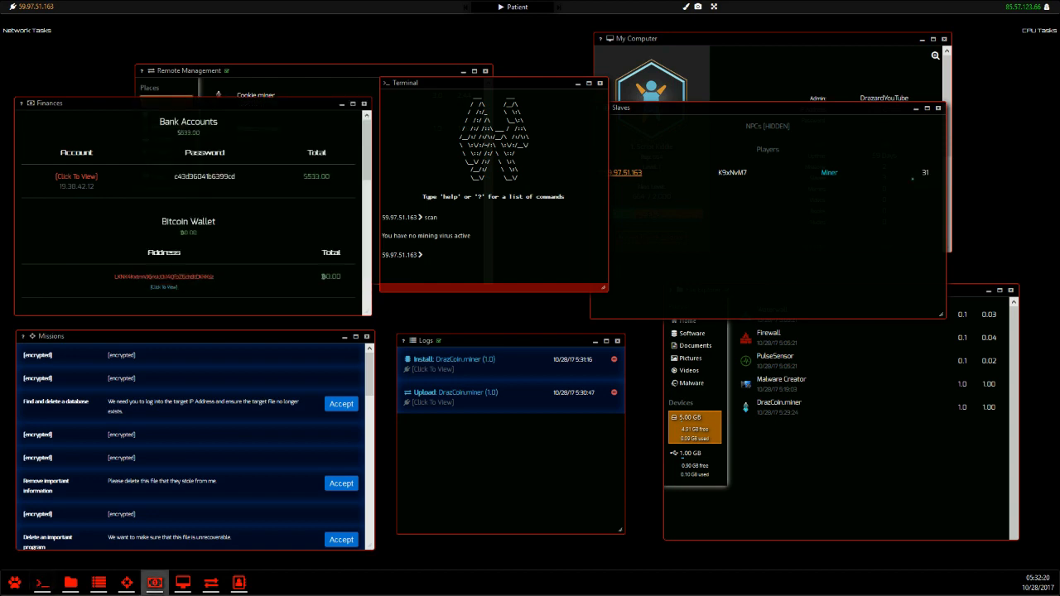
left_click(42, 582)
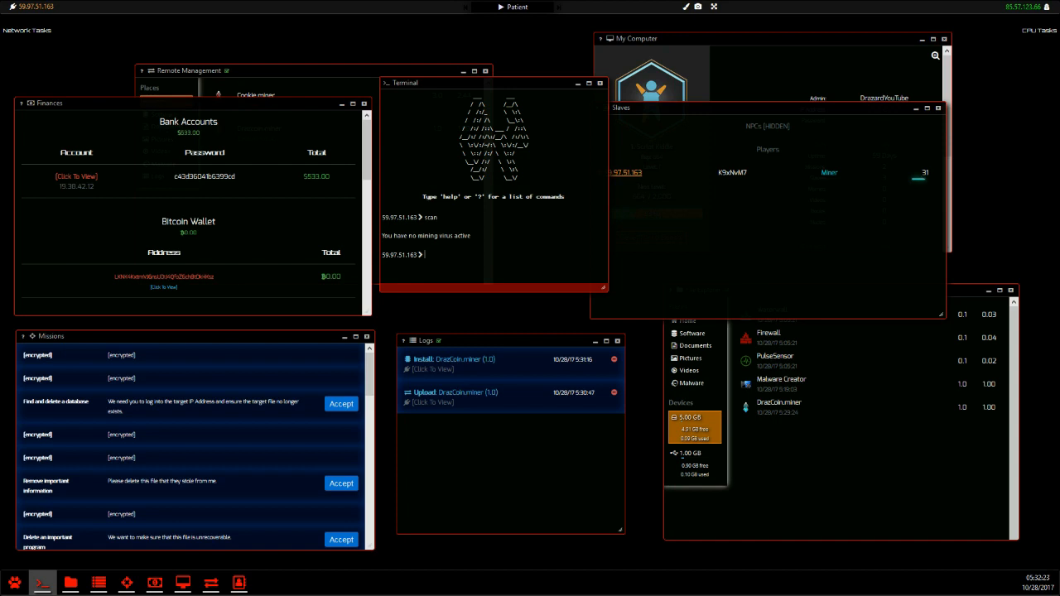
Step: Scan to collect $9.00 of miner earnings, raising the bank total to $542.00
left_click(239, 583)
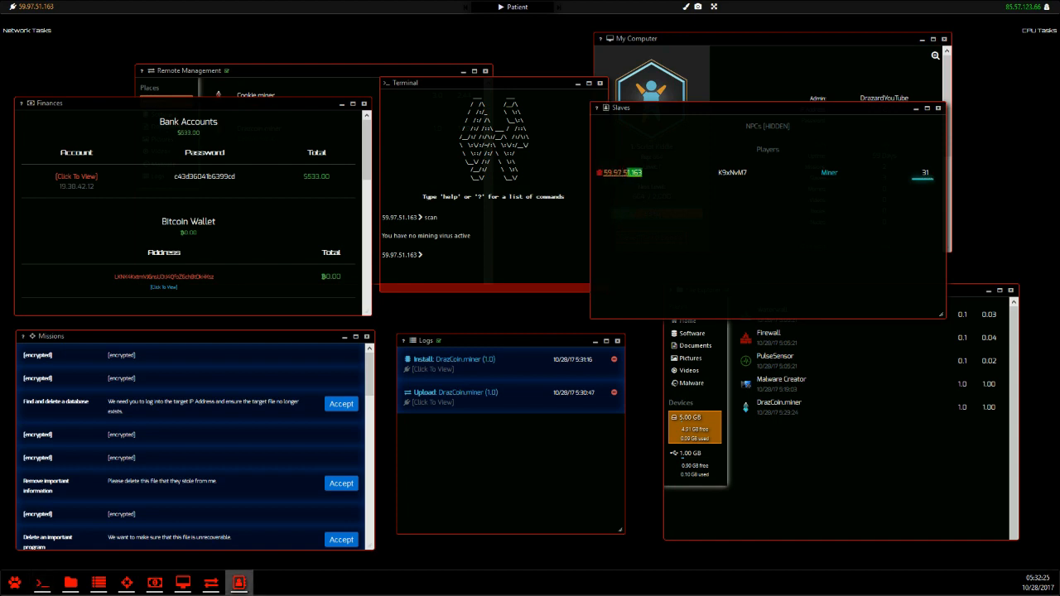
left_click(42, 582)
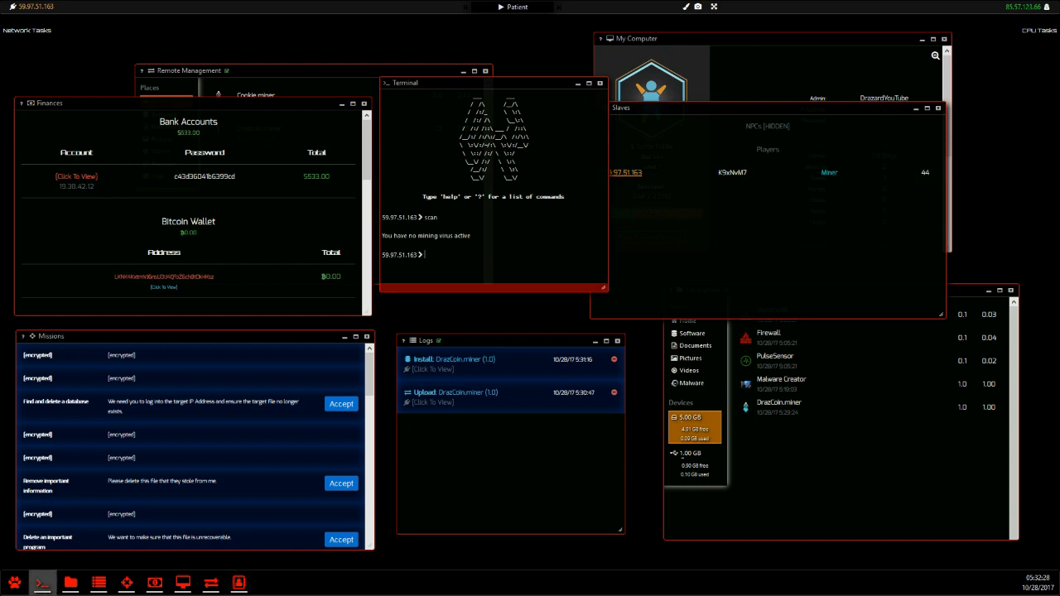
left_click(493, 254)
type("scan")
key("Return")
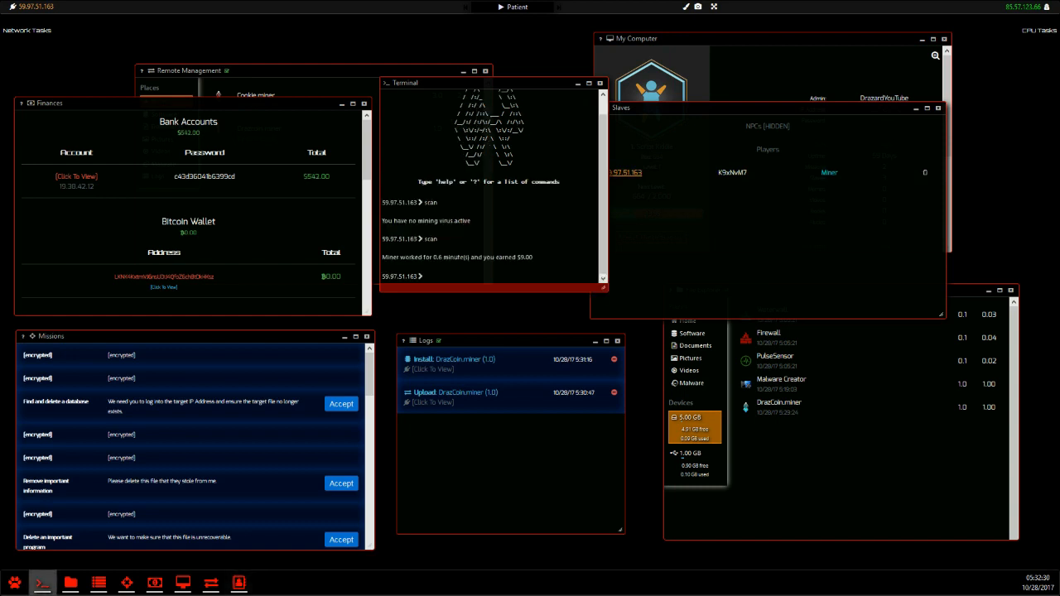
left_click_drag(438, 256, 448, 257)
left_click(443, 257)
left_click_drag(330, 176, 305, 177)
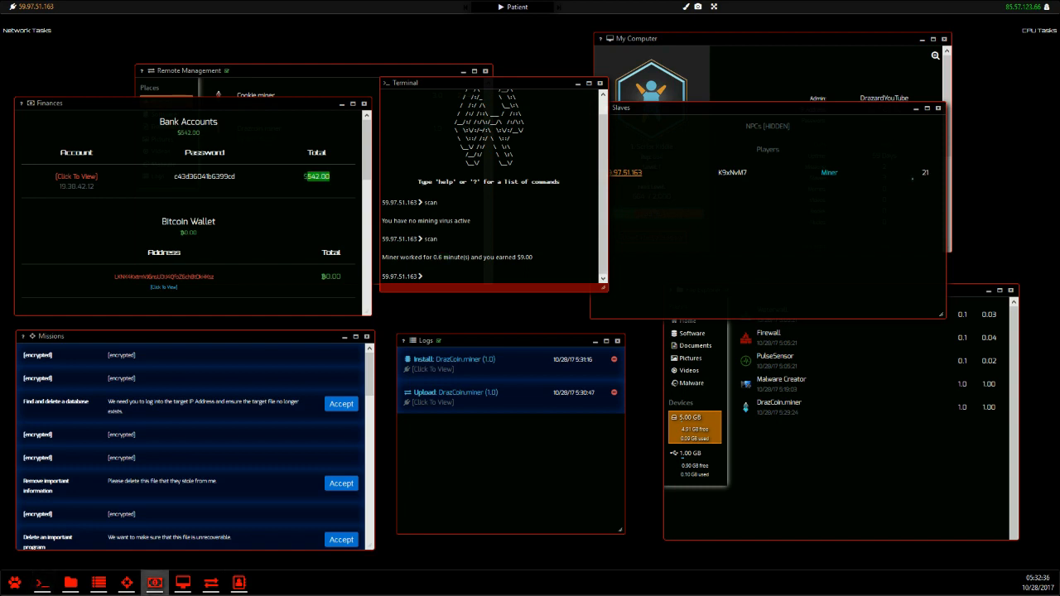
left_click(492, 276)
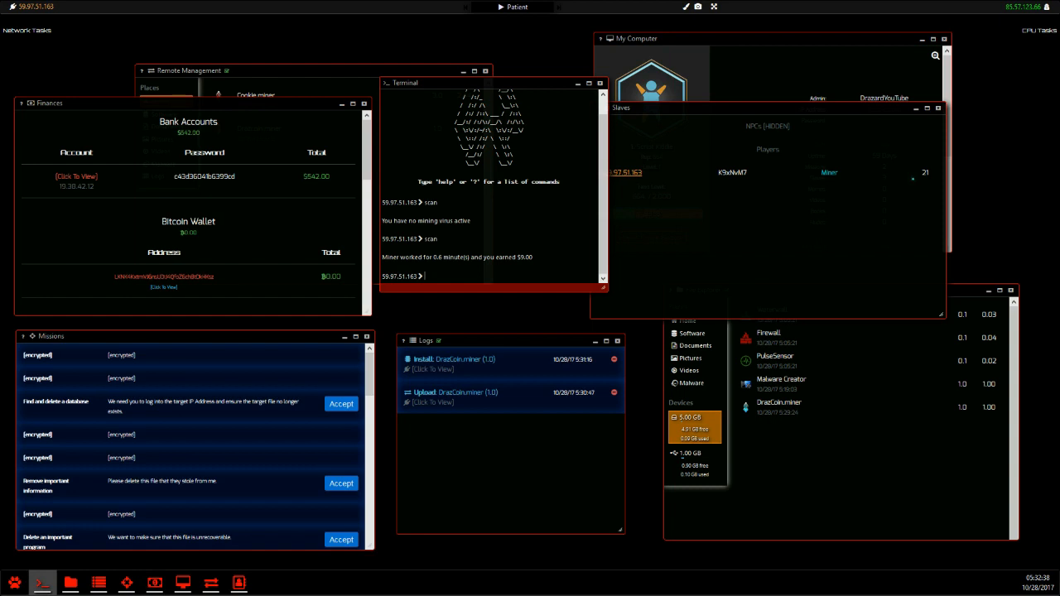
Step: Check the slave's mining counter and scan again to collect $5.00, reaching $547.00
left_click(766, 216)
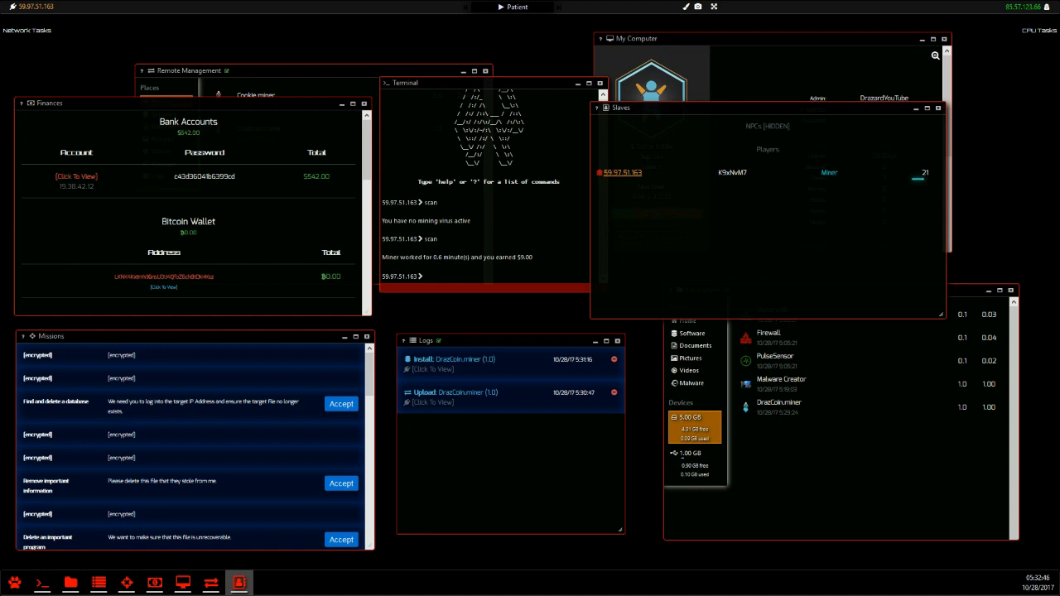
left_click(497, 207)
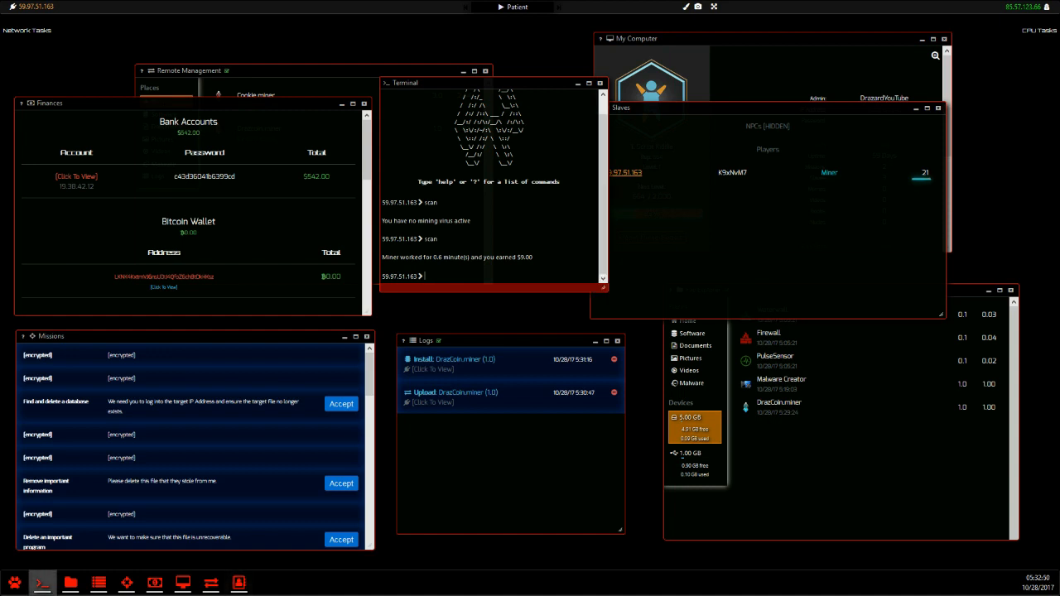
type("scan")
key("Return")
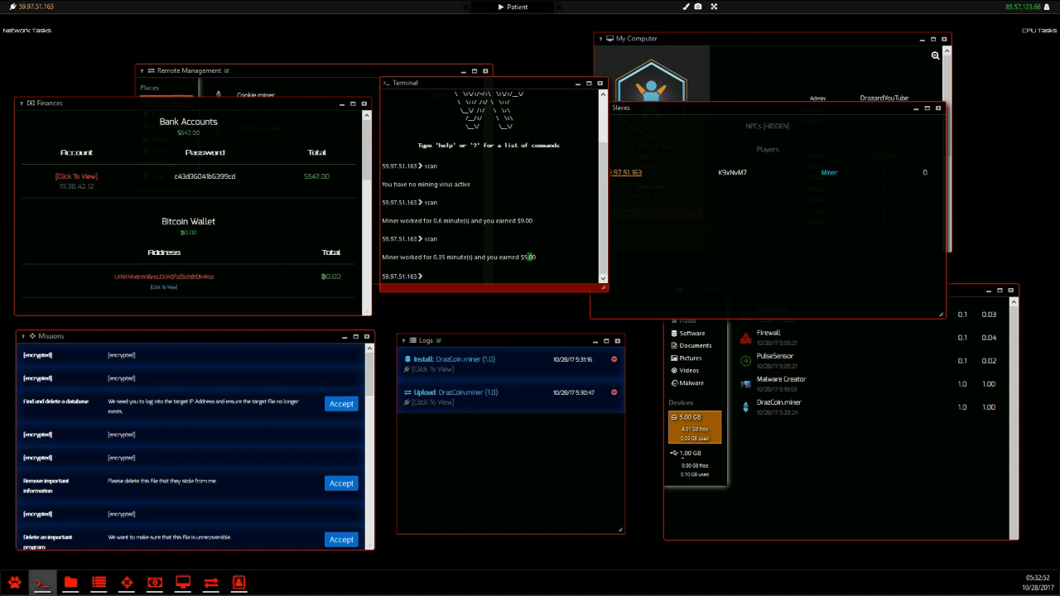